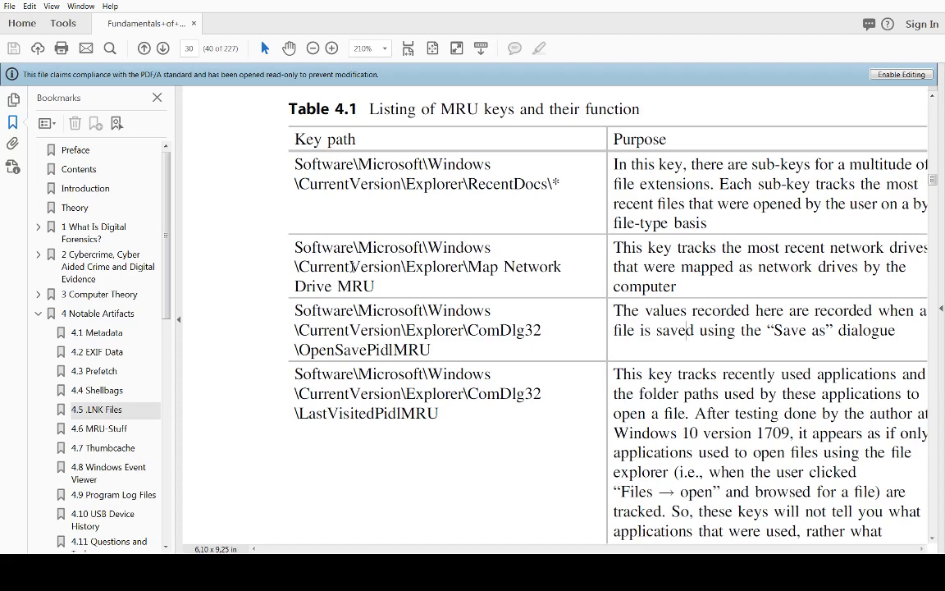
# Highlight RecentDocs, Map Network, OpenSave and LastVisitedPidlMRU in Table 4.1's key paths, then scroll down.
pyautogui.doubleClick(502, 184)
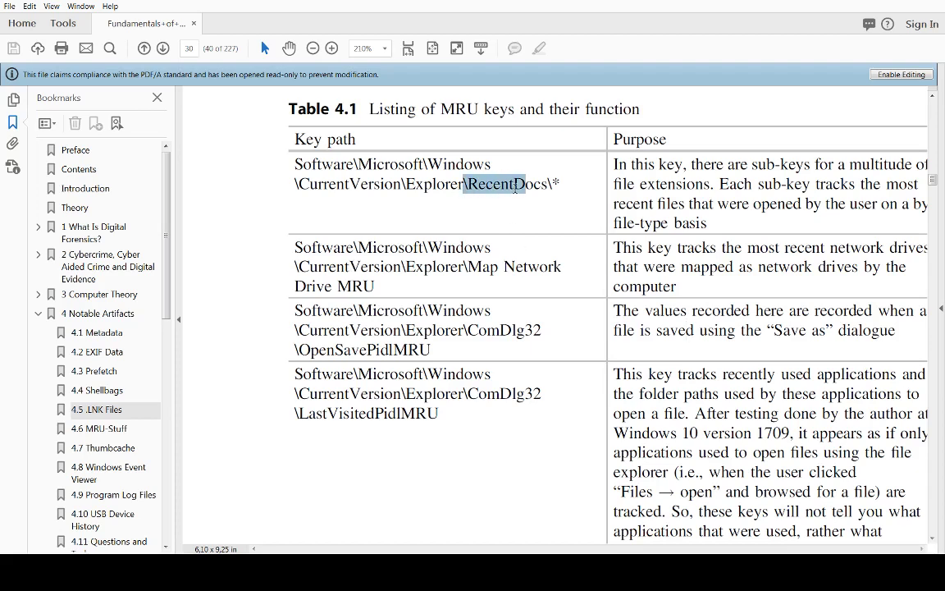
pyautogui.click(472, 270)
pyautogui.moveTo(468, 269); pyautogui.dragTo(562, 269)
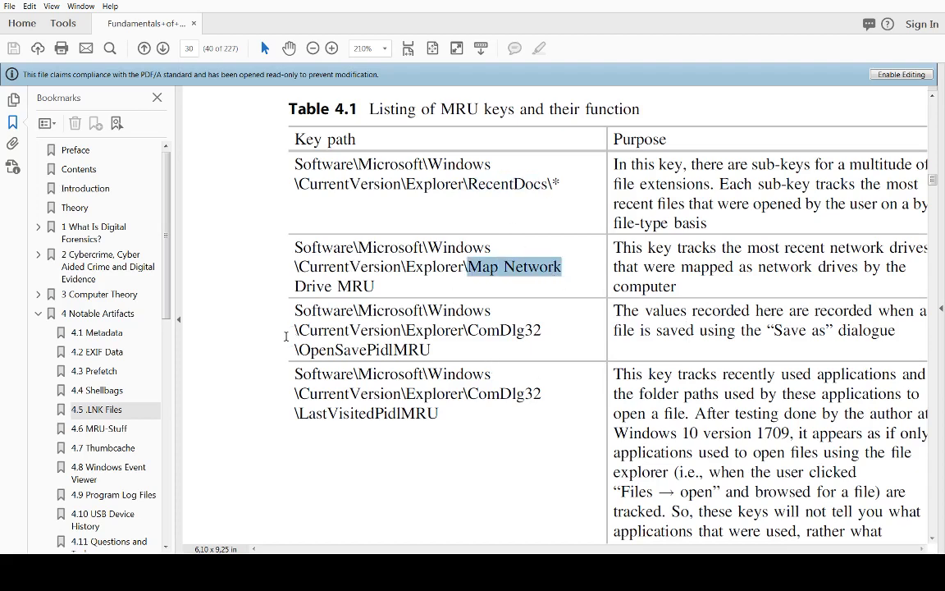
pyautogui.moveTo(300, 349); pyautogui.dragTo(366, 350)
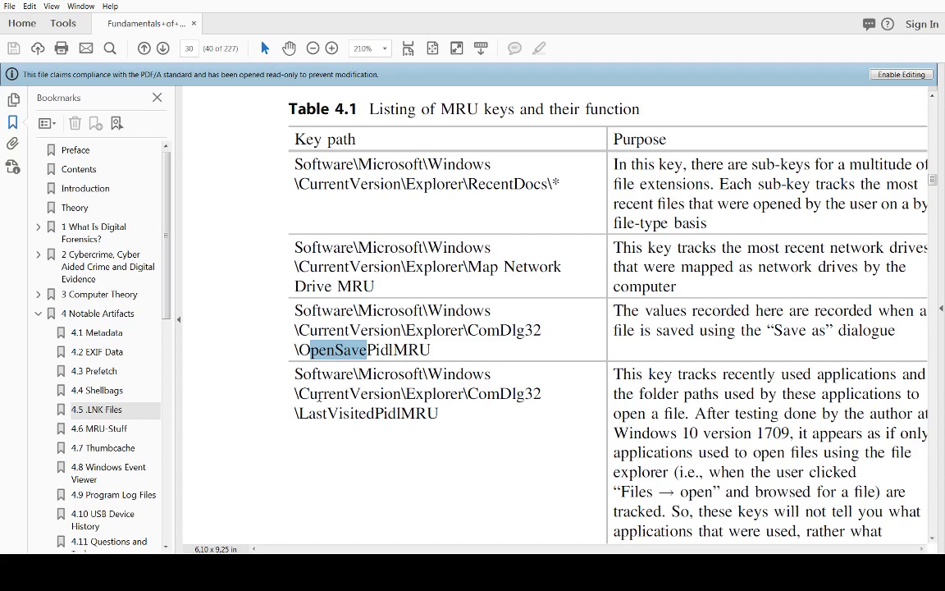
pyautogui.moveTo(300, 413); pyautogui.dragTo(442, 422)
pyautogui.click(784, 410)
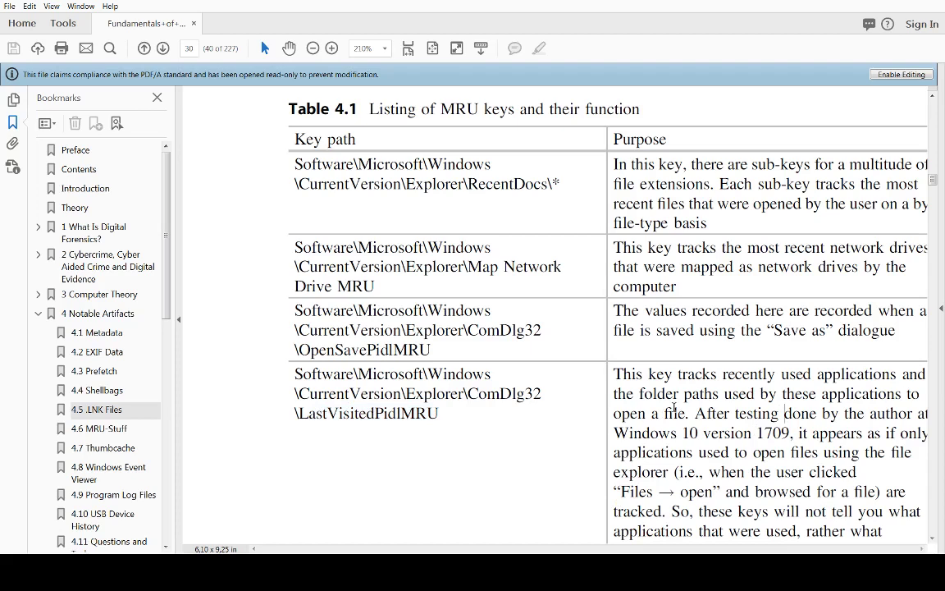
pyautogui.scroll(-5, 705, 386)
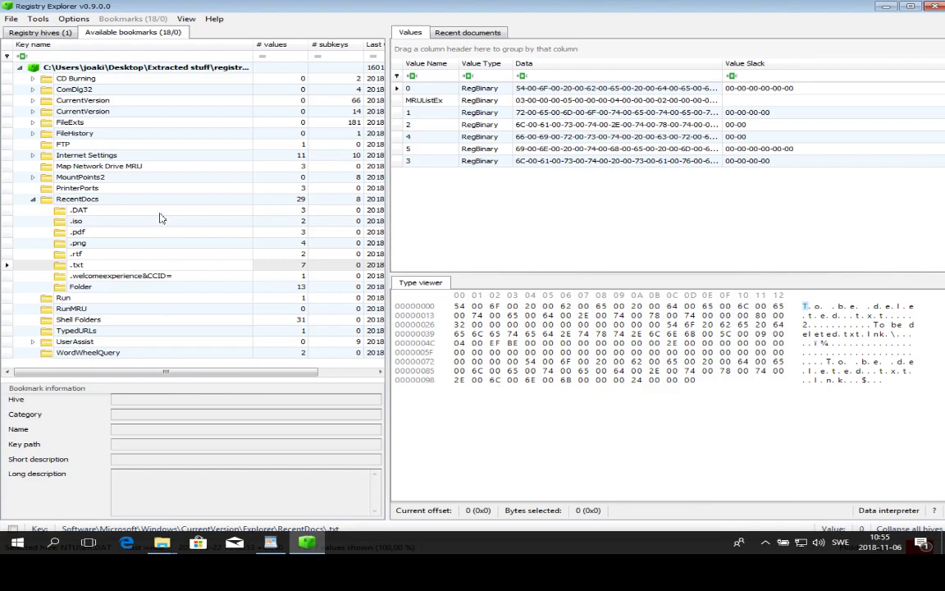
# Open the RecentDocs bookmark, check its raw Values, then select the .txt subkey.
pyautogui.click(90, 201)
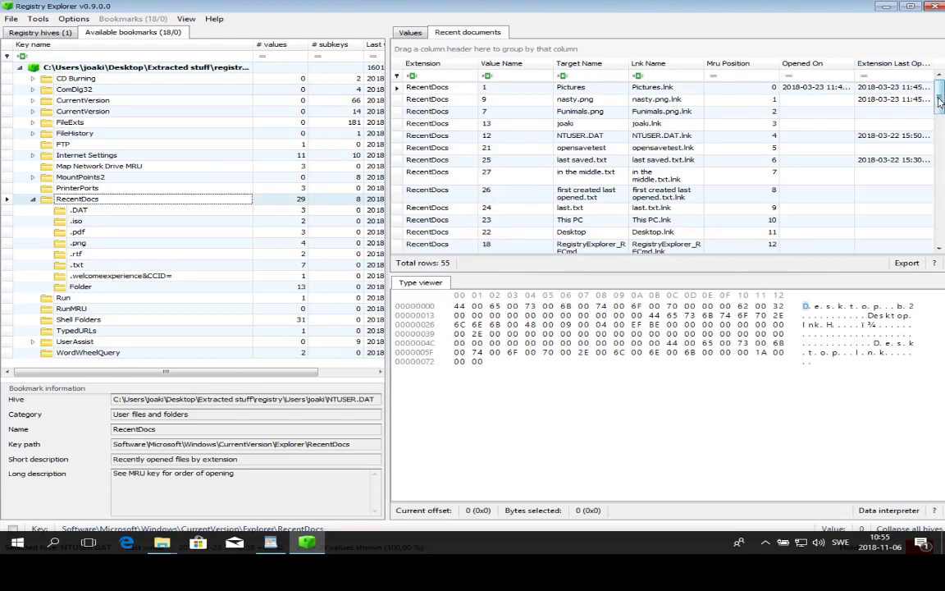
pyautogui.moveTo(940, 100); pyautogui.dragTo(941, 218)
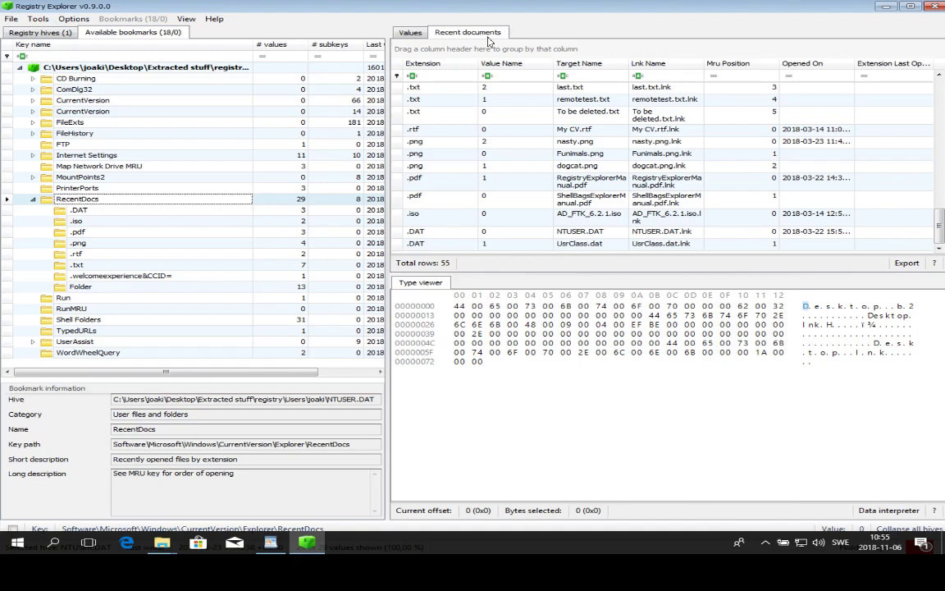
pyautogui.click(415, 33)
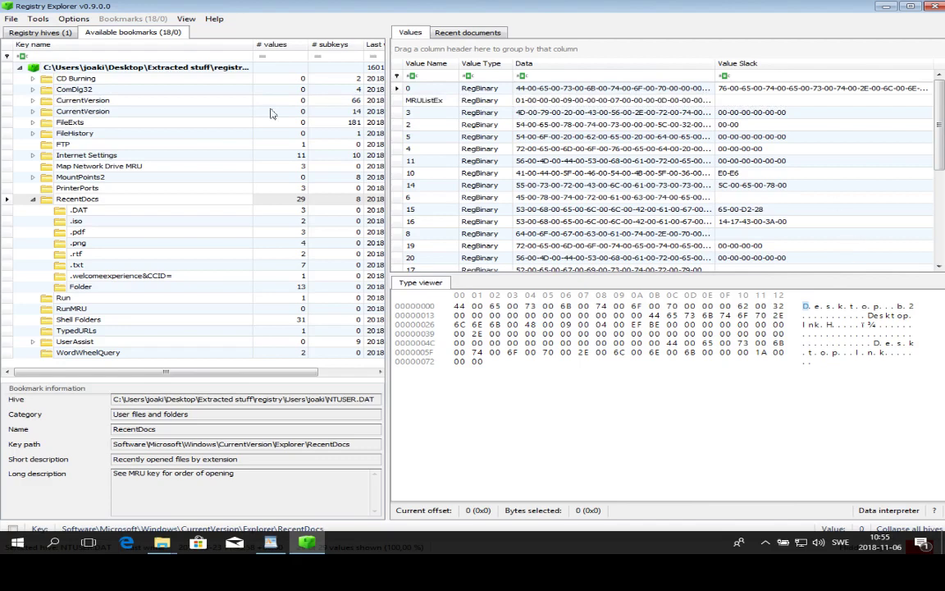
pyautogui.click(77, 265)
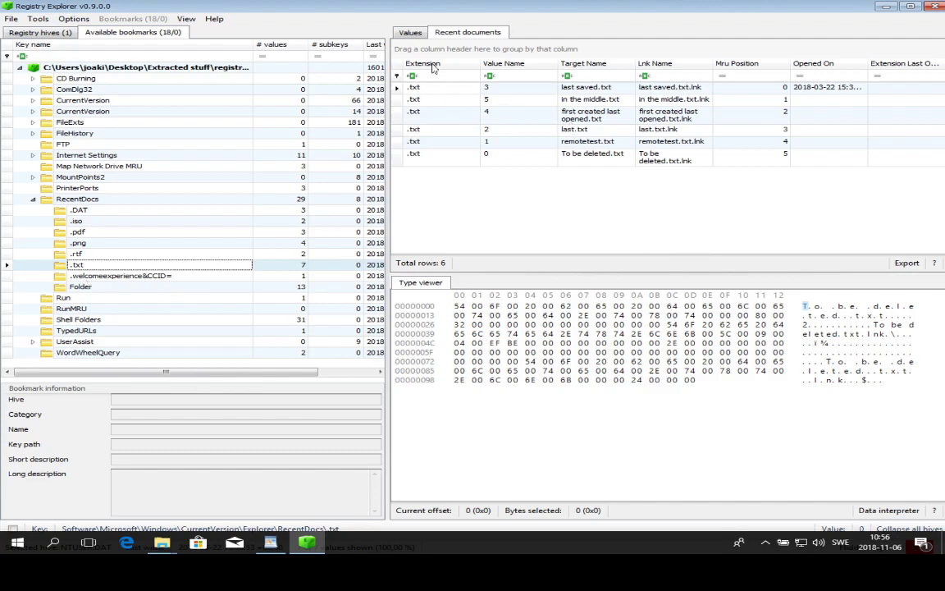
# Switch the .txt subkey to its Values tab to see MRUListEx and entry 0.
pyautogui.click(413, 33)
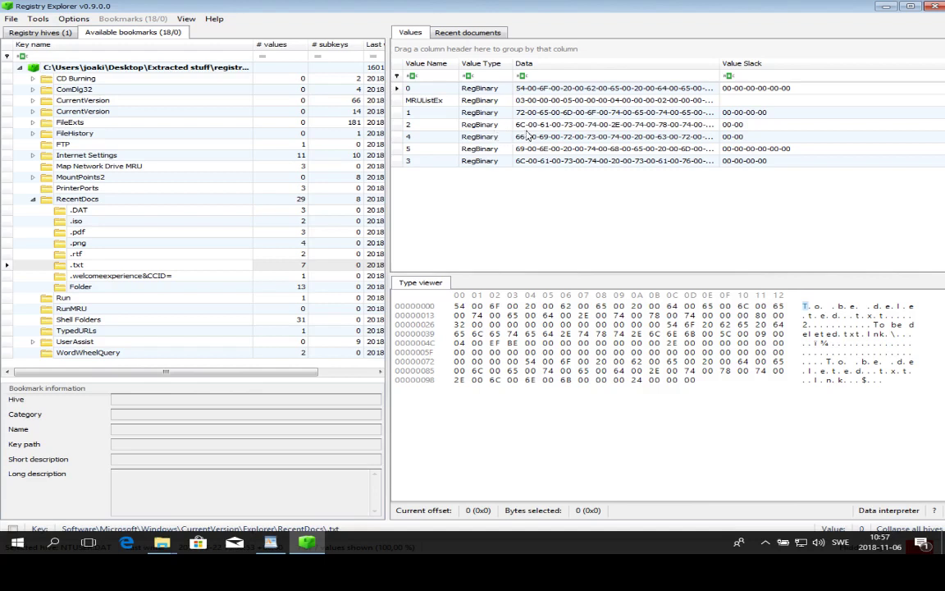
# Select MRUListEx and highlight its first entry, 03 00 00, in the hex viewer.
pyautogui.click(440, 104)
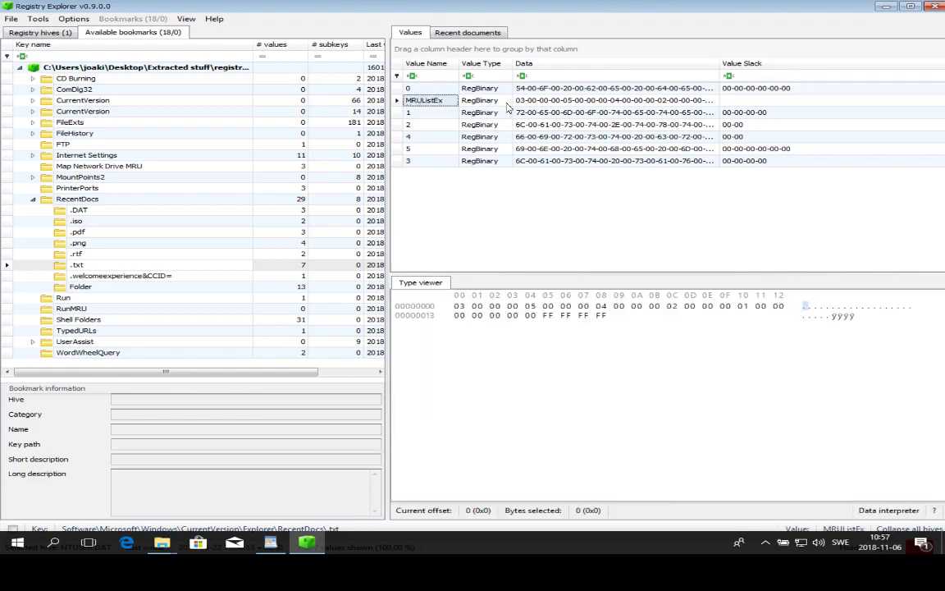
pyautogui.press('Right')
pyautogui.press('Right')
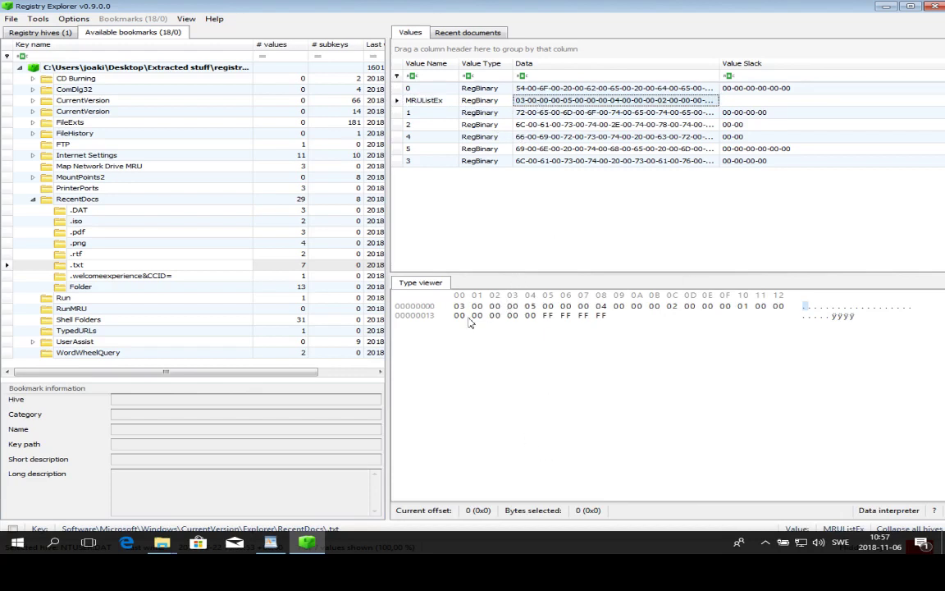
pyautogui.click(498, 308)
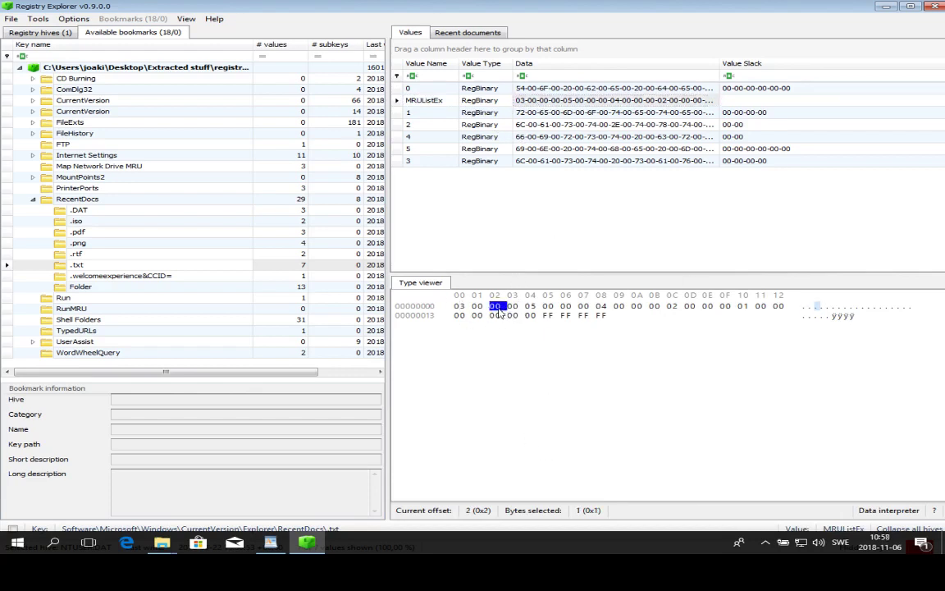
pyautogui.press('Right')
pyautogui.hotkey('shift', 'Left')
pyautogui.hotkey('shift', 'Left')
pyautogui.hotkey('shift', 'Left')
pyautogui.press('Left')
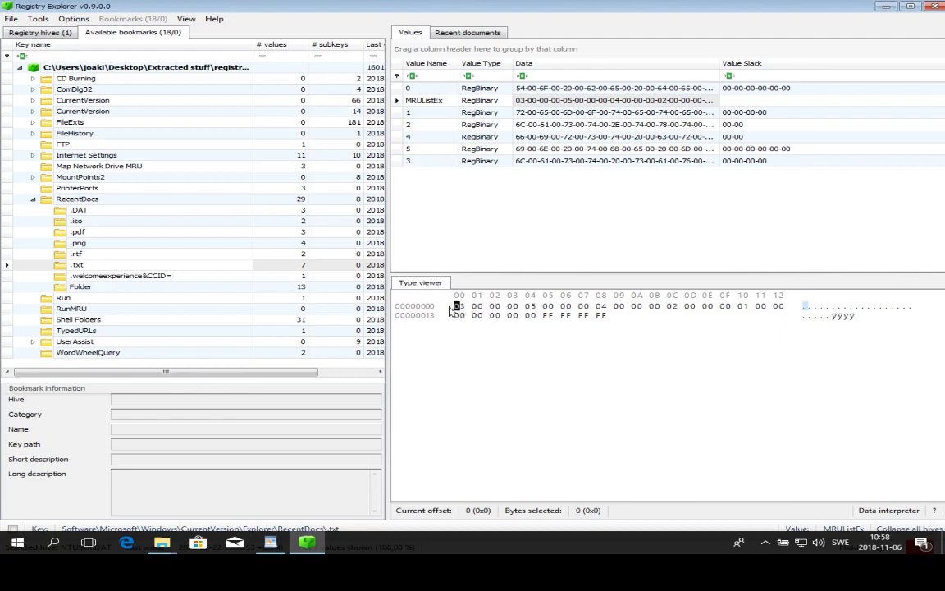
pyautogui.moveTo(450, 310); pyautogui.dragTo(519, 312)
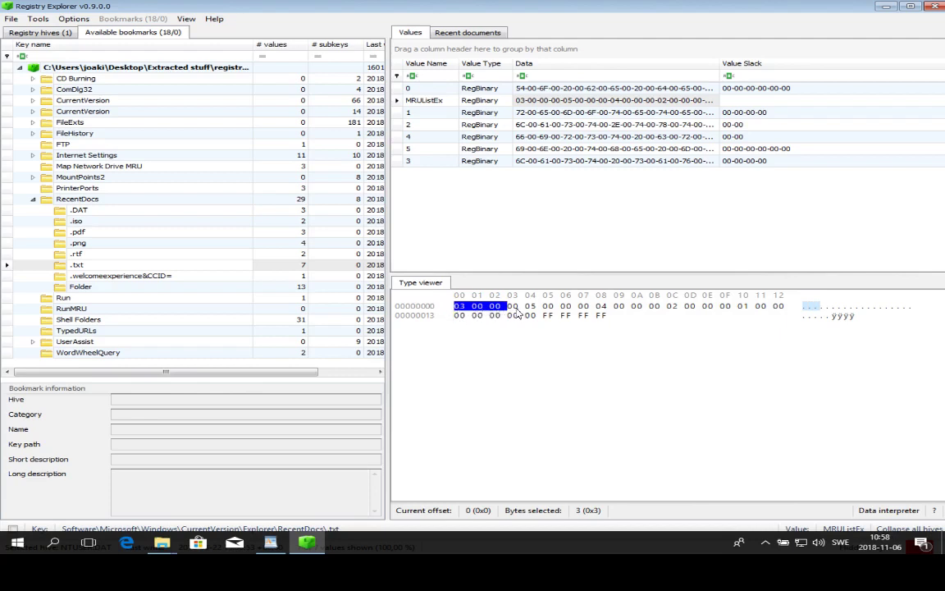
# Locate byte 04 at offset 8, then compare raw values with the decoded .txt documents list.
pyautogui.click(570, 359)
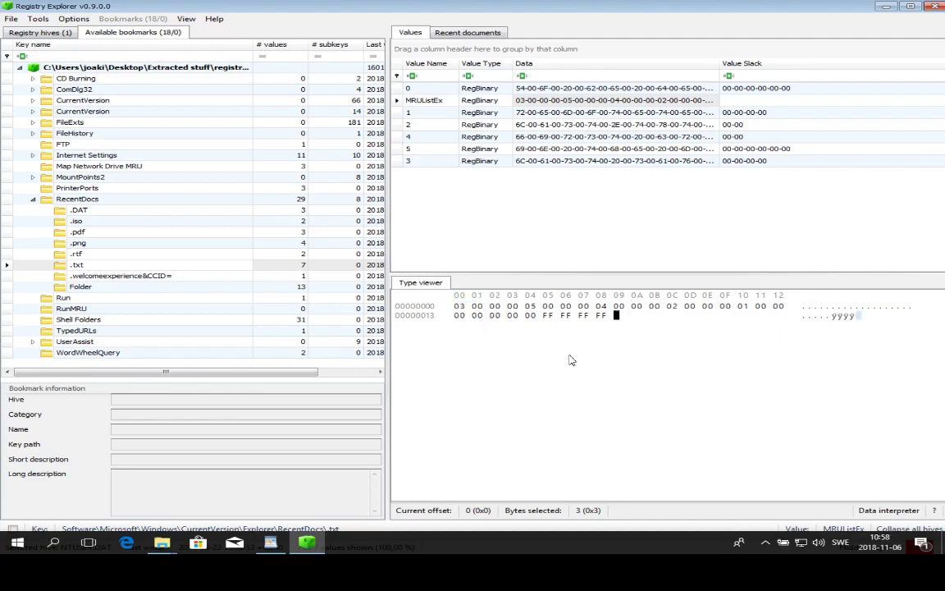
pyautogui.click(462, 307)
pyautogui.click(605, 308)
pyautogui.click(496, 34)
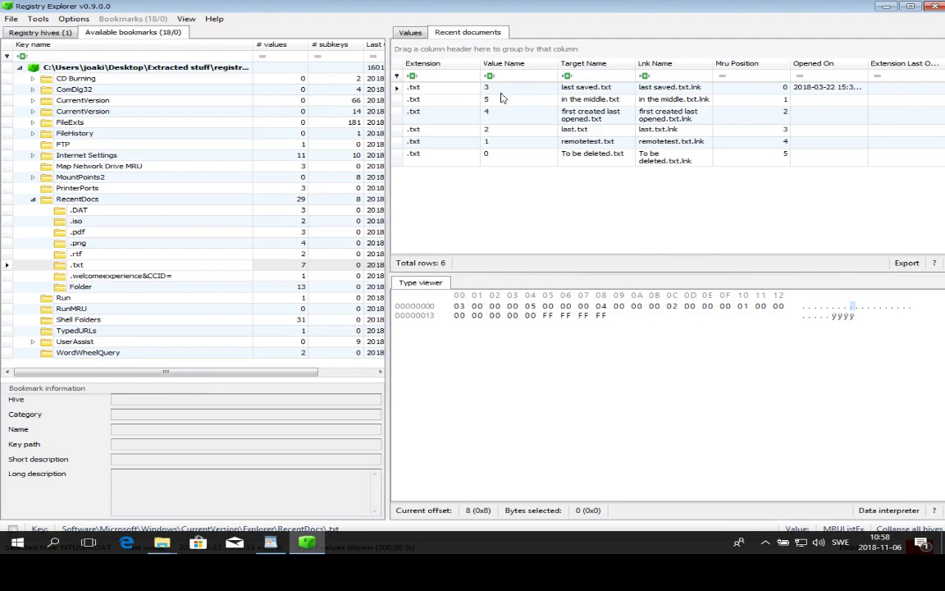
pyautogui.click(410, 33)
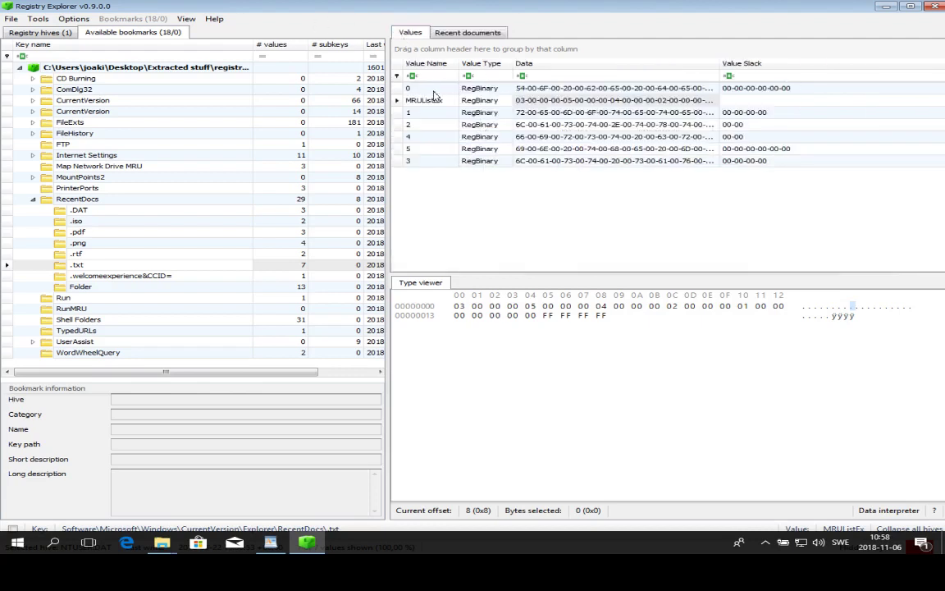
pyautogui.click(445, 32)
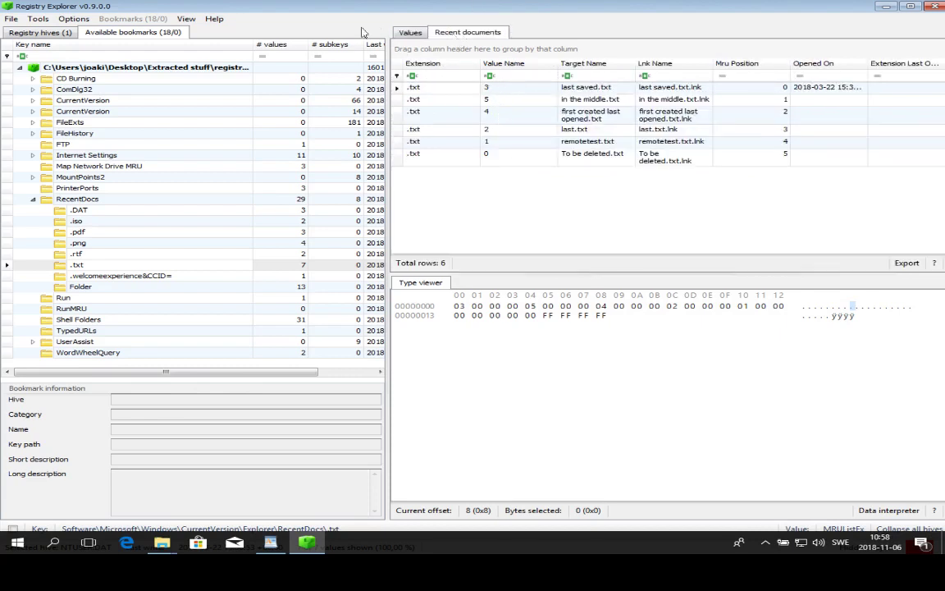
# Inspect value 0's hex bytes decoding to 'To be deleted.txt', then return to Recent documents.
pyautogui.click(412, 35)
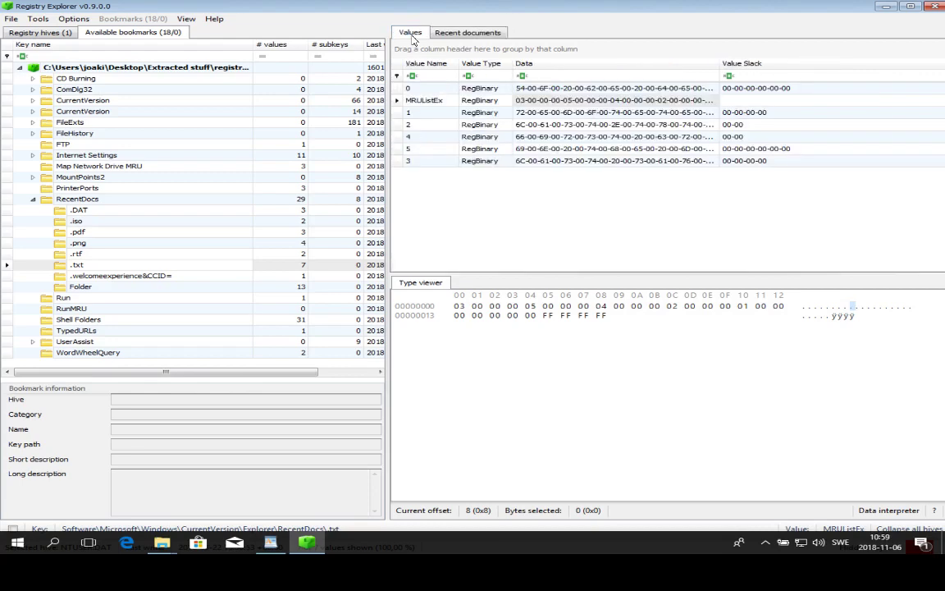
pyautogui.click(561, 89)
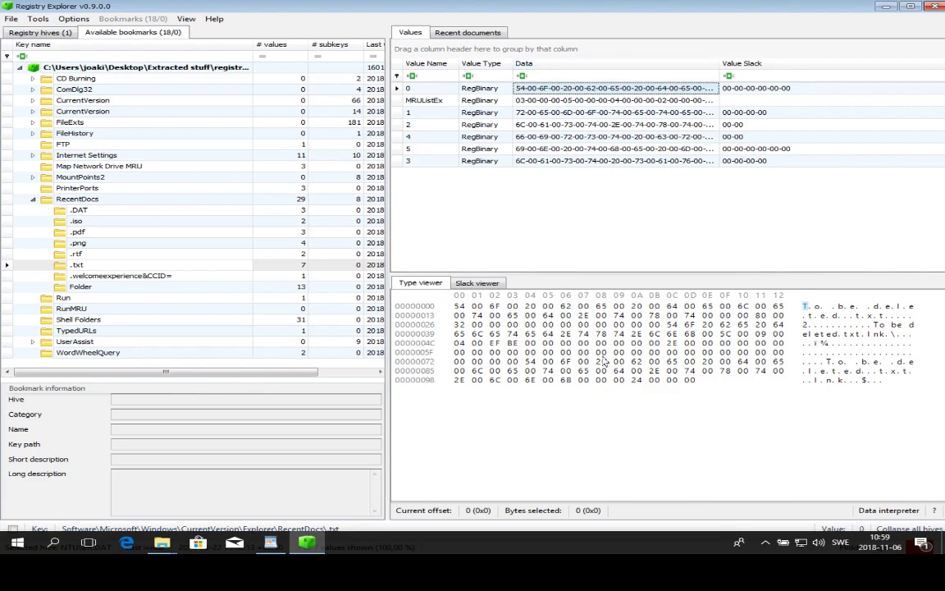
pyautogui.click(494, 306)
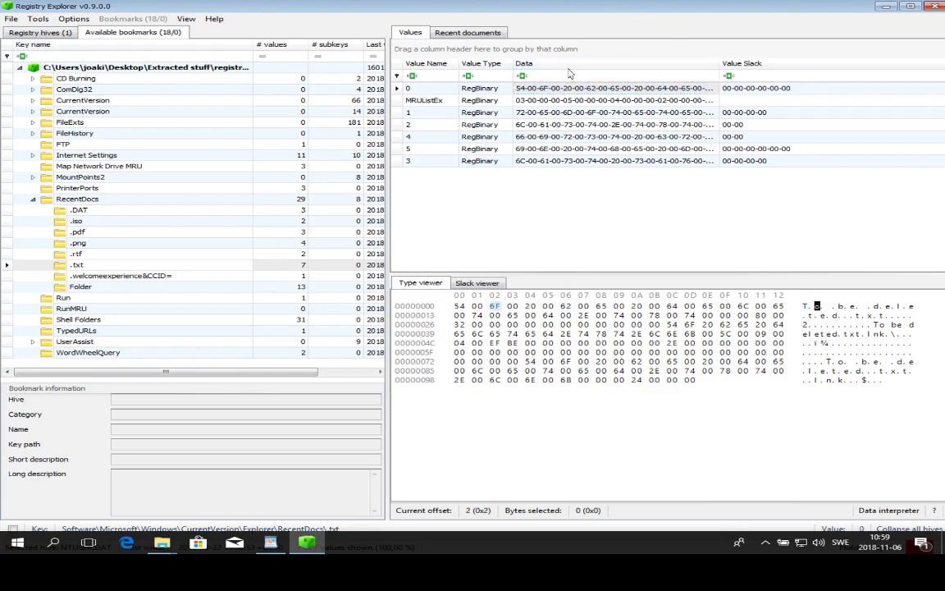
pyautogui.click(490, 87)
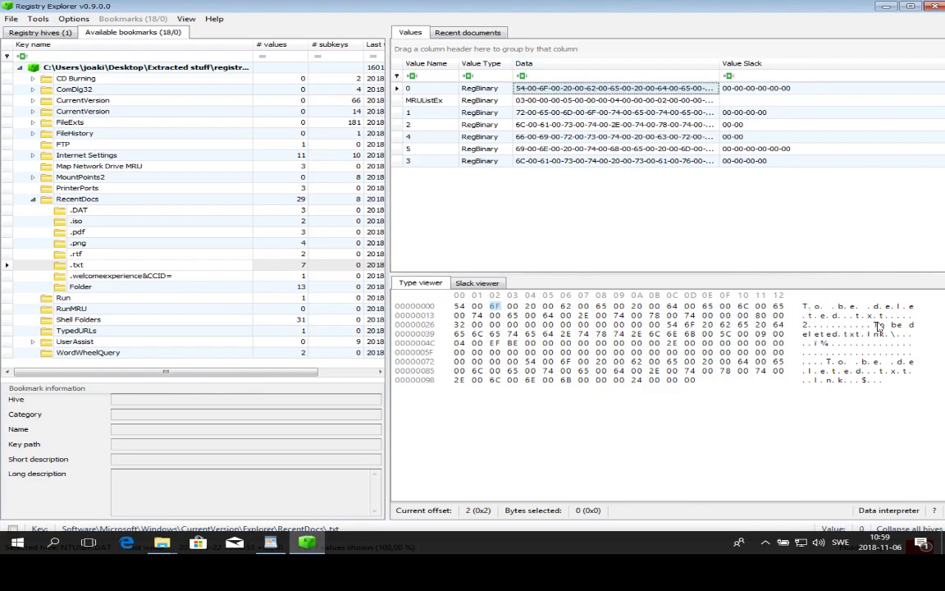
pyautogui.click(466, 34)
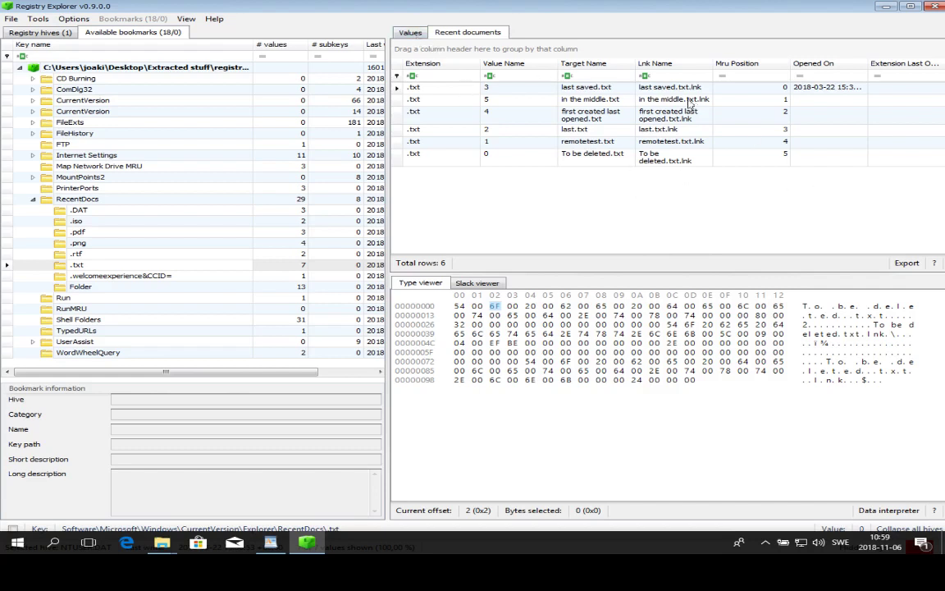
pyautogui.click(413, 33)
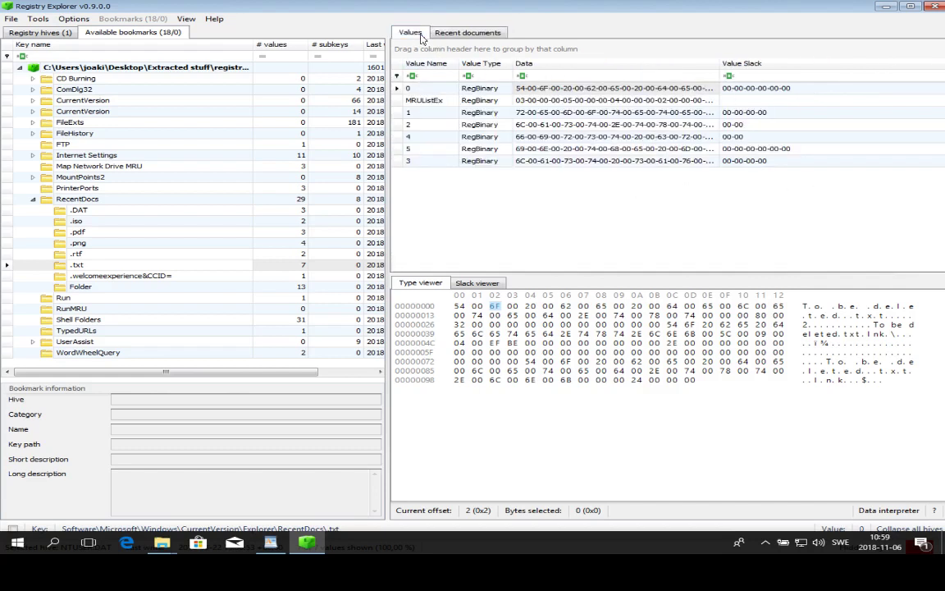
pyautogui.click(468, 33)
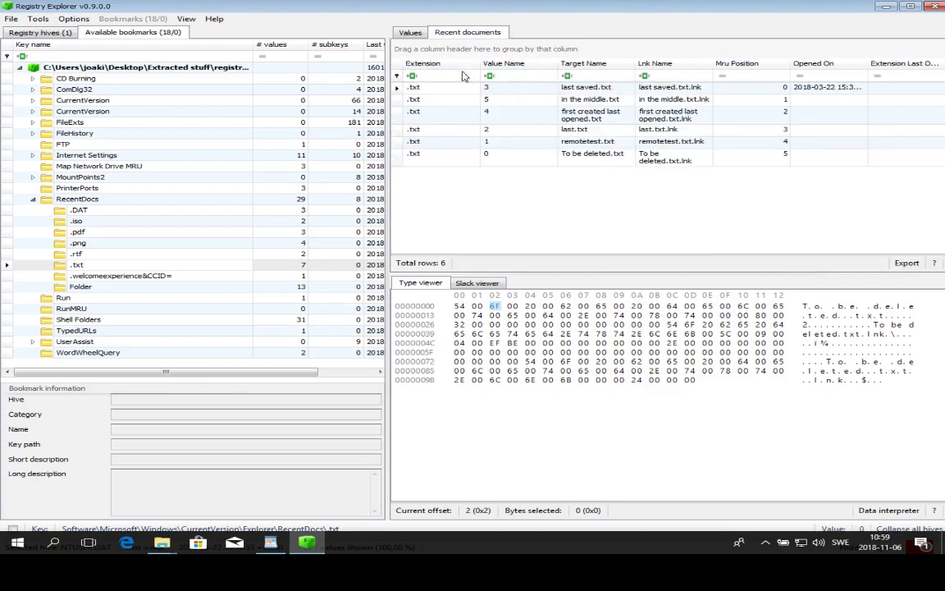
pyautogui.click(510, 162)
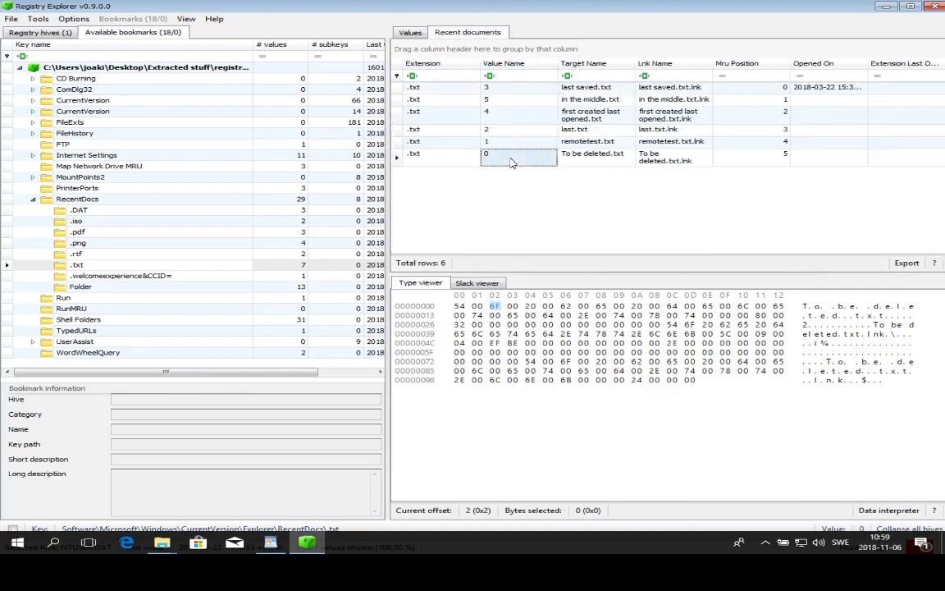
# Open Map Network Drive MRU and check value b (\\VBOXSVR\My_Pictures) and MRUList 'ab'.
pyautogui.click(108, 166)
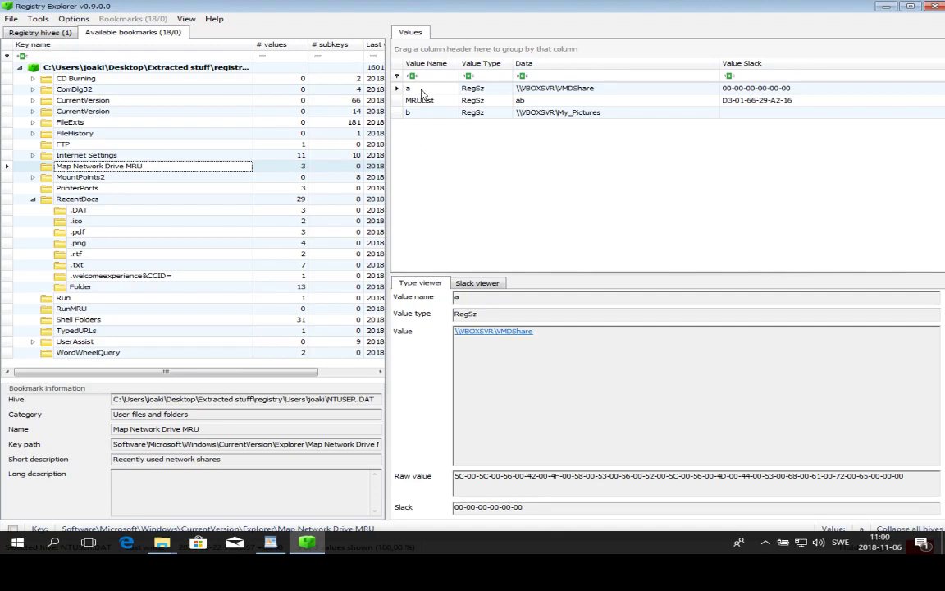
pyautogui.click(430, 118)
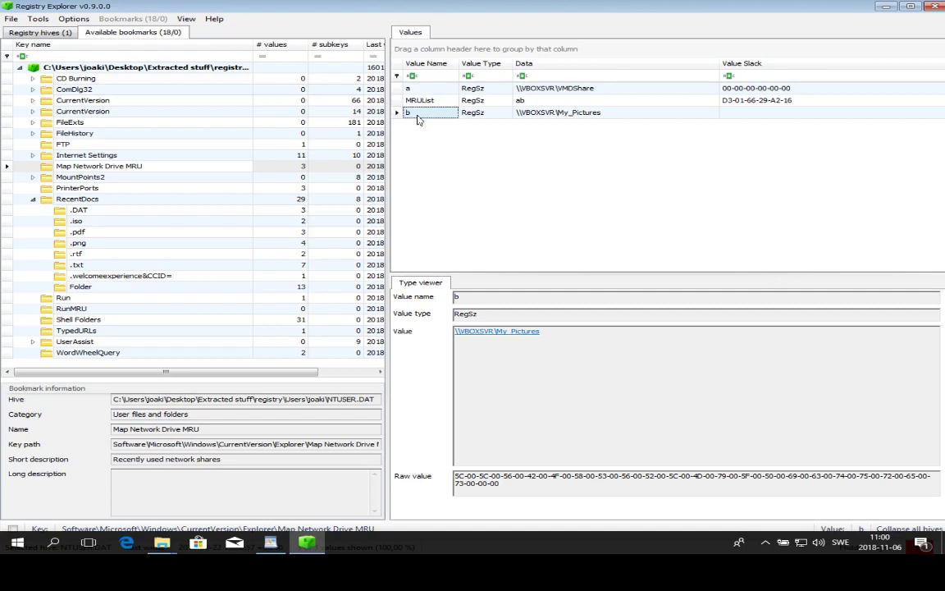
pyautogui.click(419, 101)
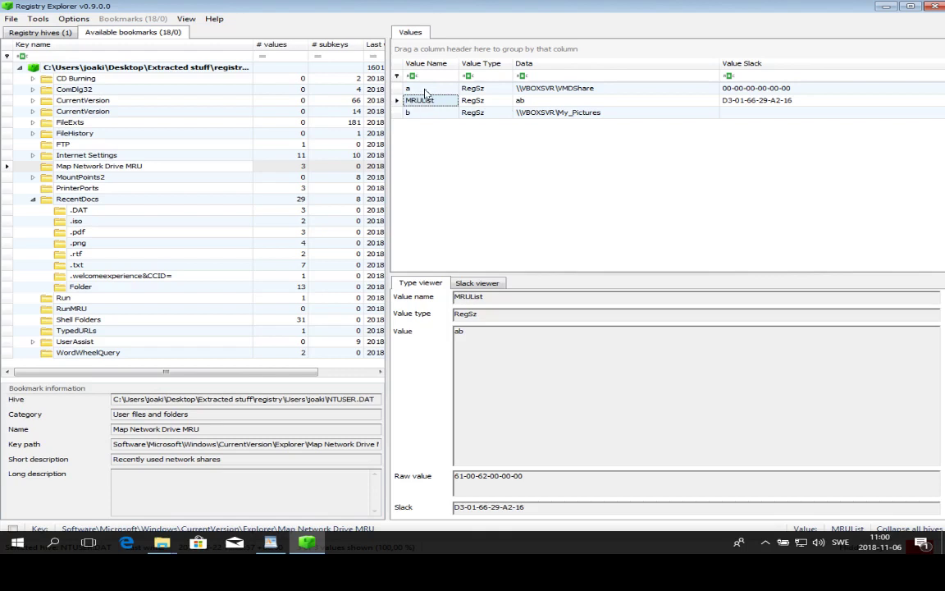
pyautogui.press('Up')
pyautogui.click(425, 115)
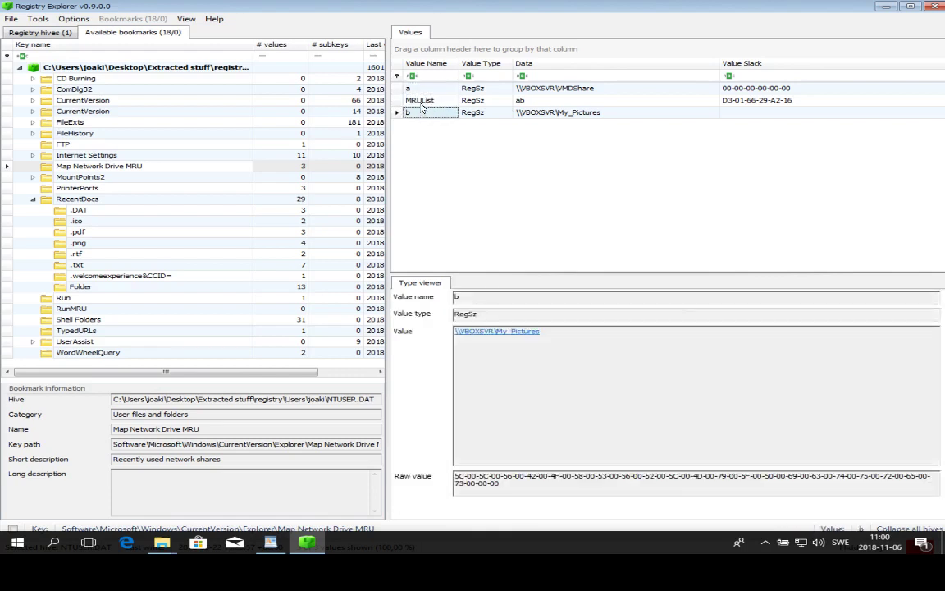
pyautogui.click(529, 102)
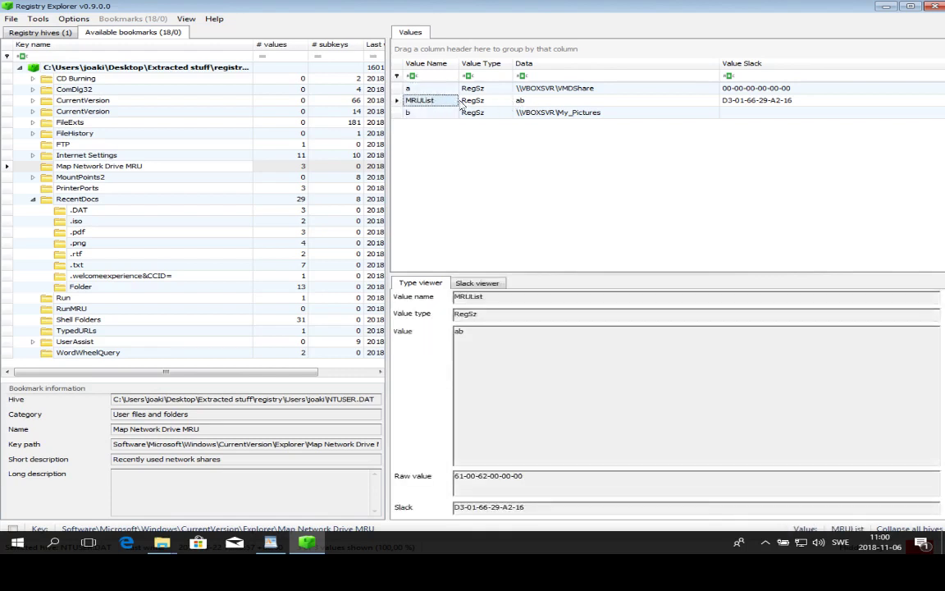
pyautogui.click(544, 92)
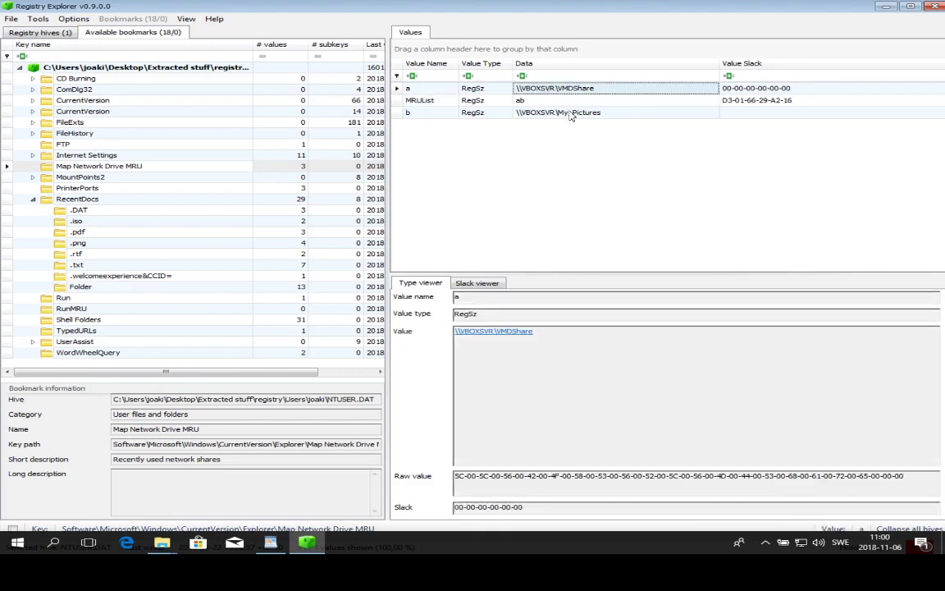
pyautogui.click(566, 117)
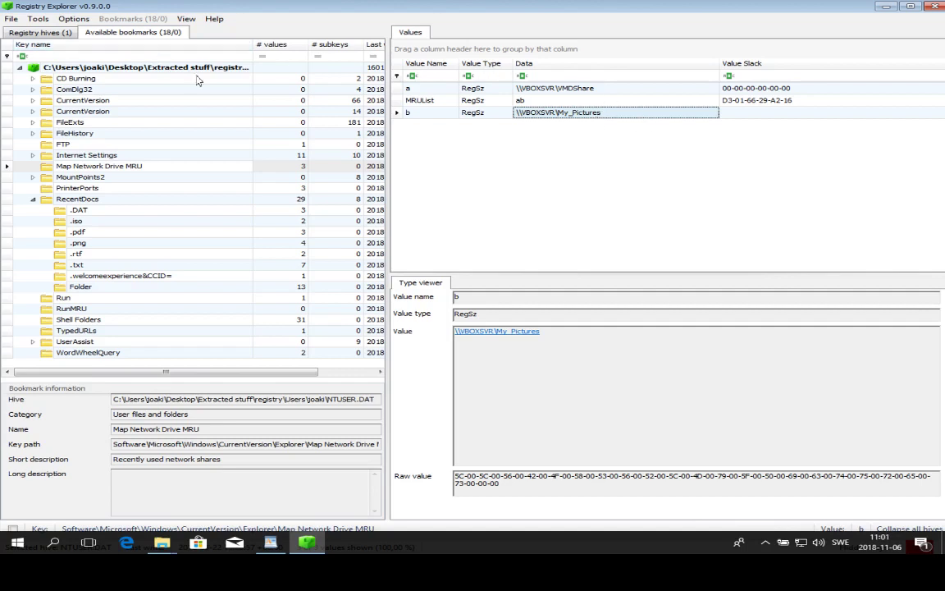
# From RunMRU, search key names for 'MRU' via Tools > Find and pick the OpenSavePidlMRU hit.
pyautogui.click(75, 309)
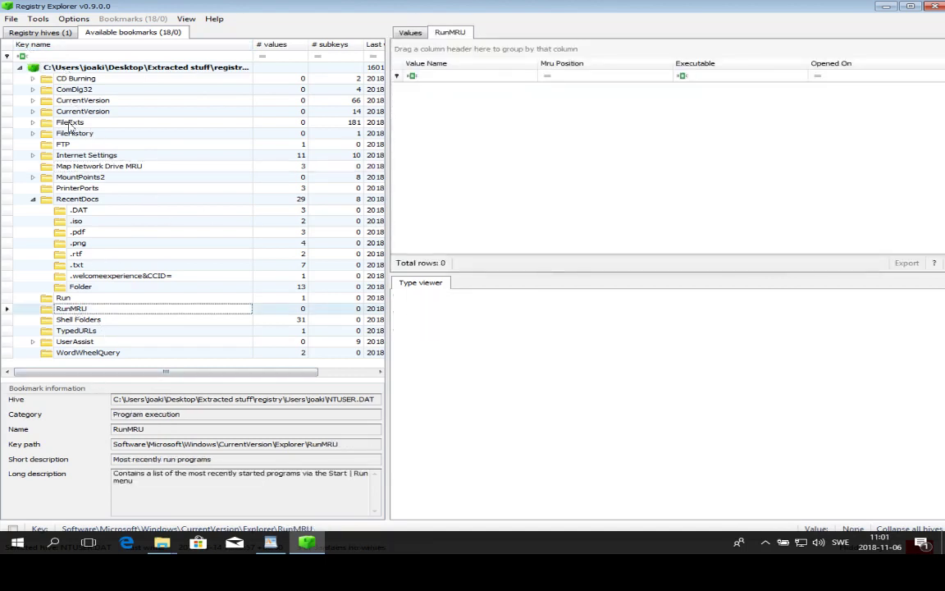
pyautogui.click(12, 18)
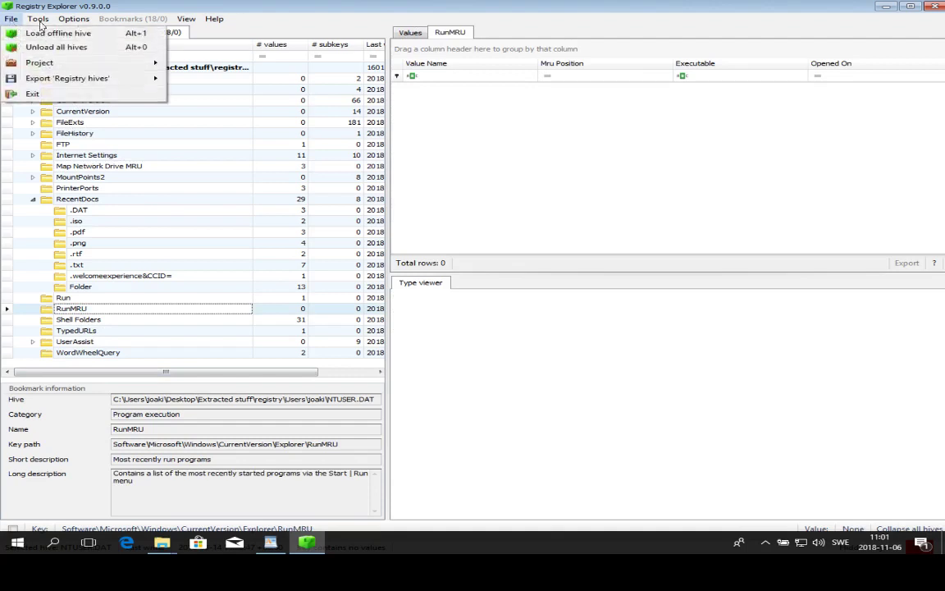
pyautogui.click(41, 31)
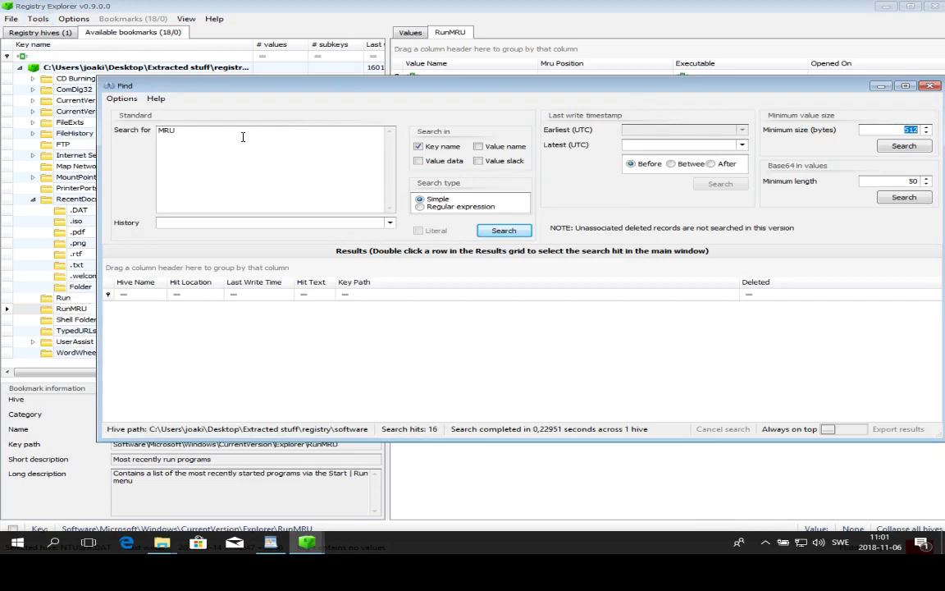
pyautogui.click(233, 137)
pyautogui.click(504, 231)
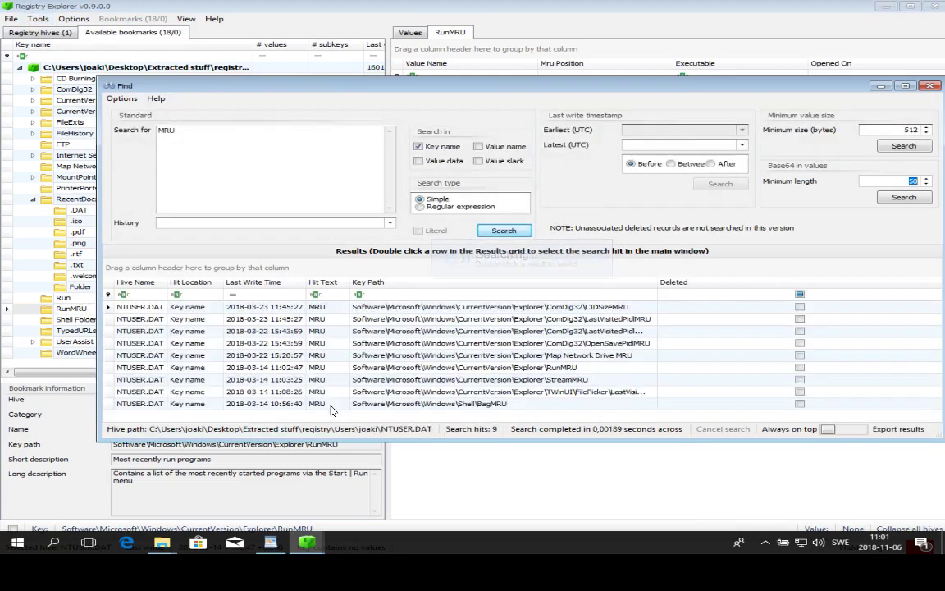
pyautogui.click(491, 344)
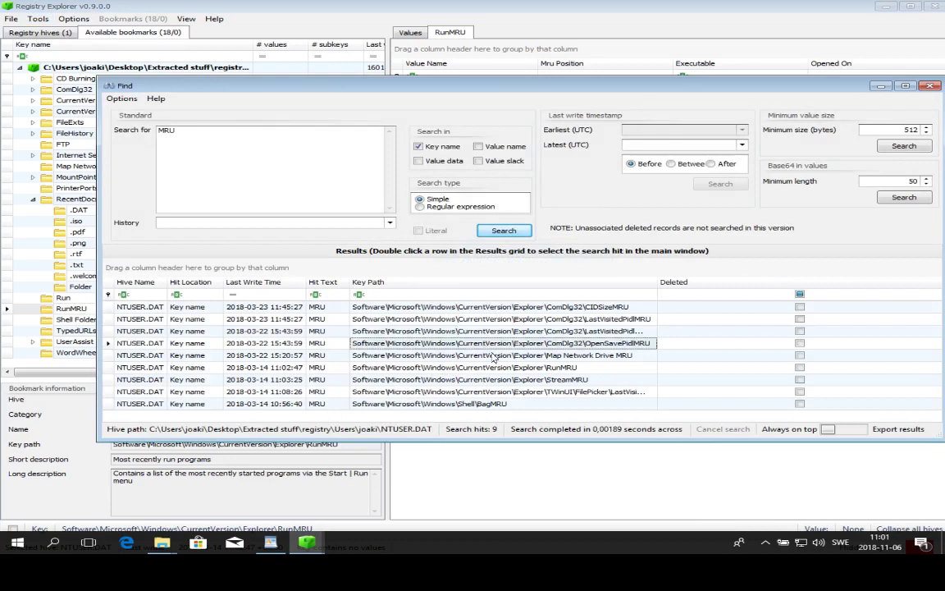